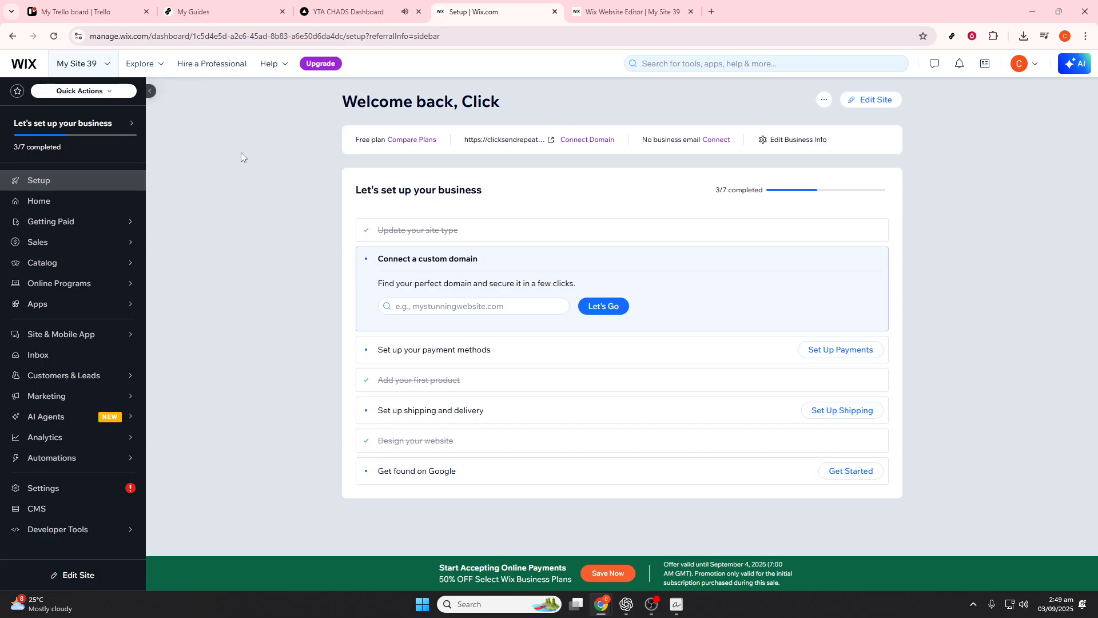
Open the site in the editor and go to the store's Product Page
left_click(867, 101)
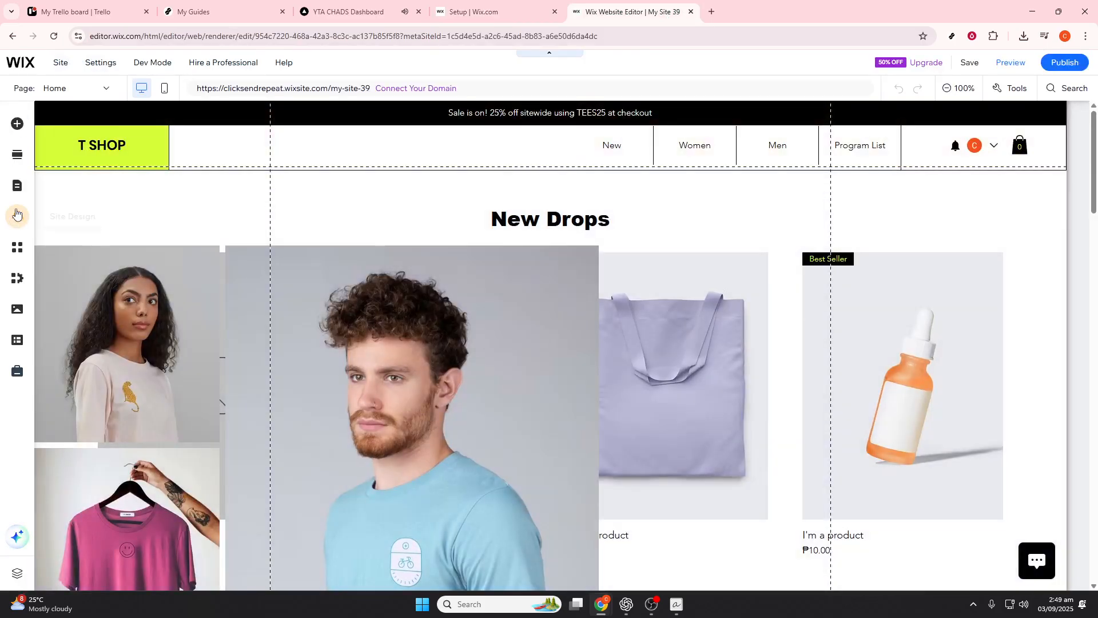
left_click(16, 186)
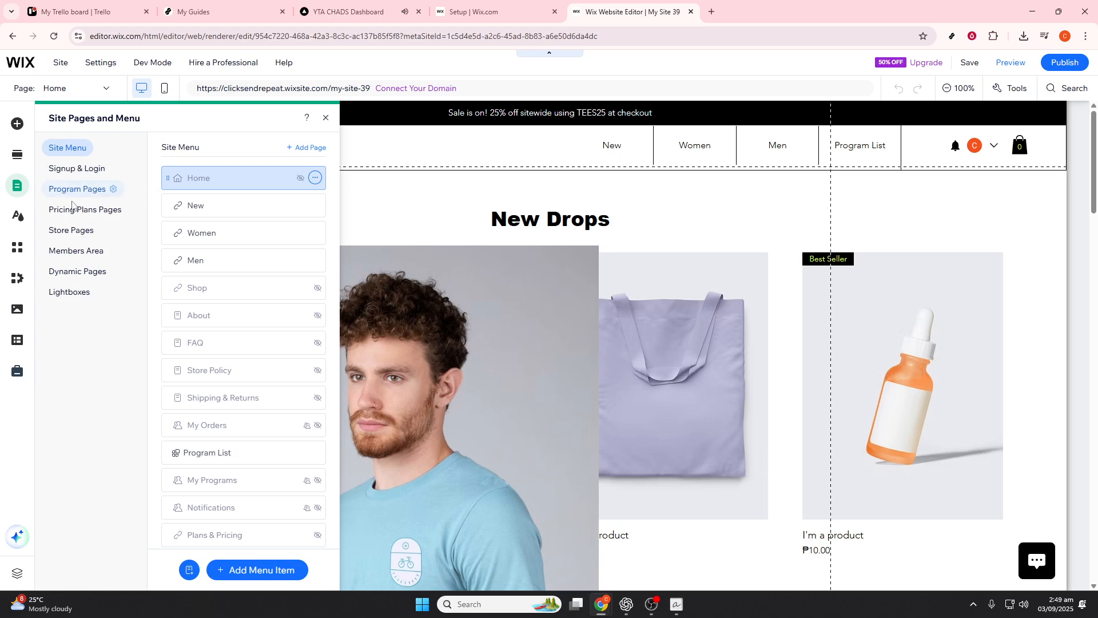
left_click(75, 232)
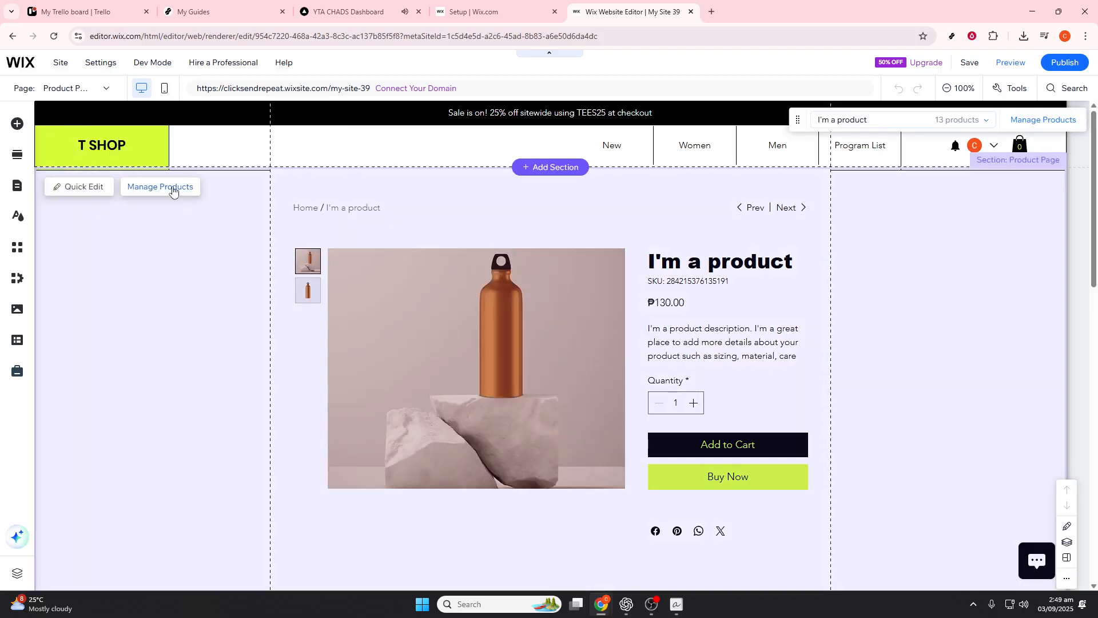
Open product management from the Product Page and start a new product of the Digital file type
left_click(174, 191)
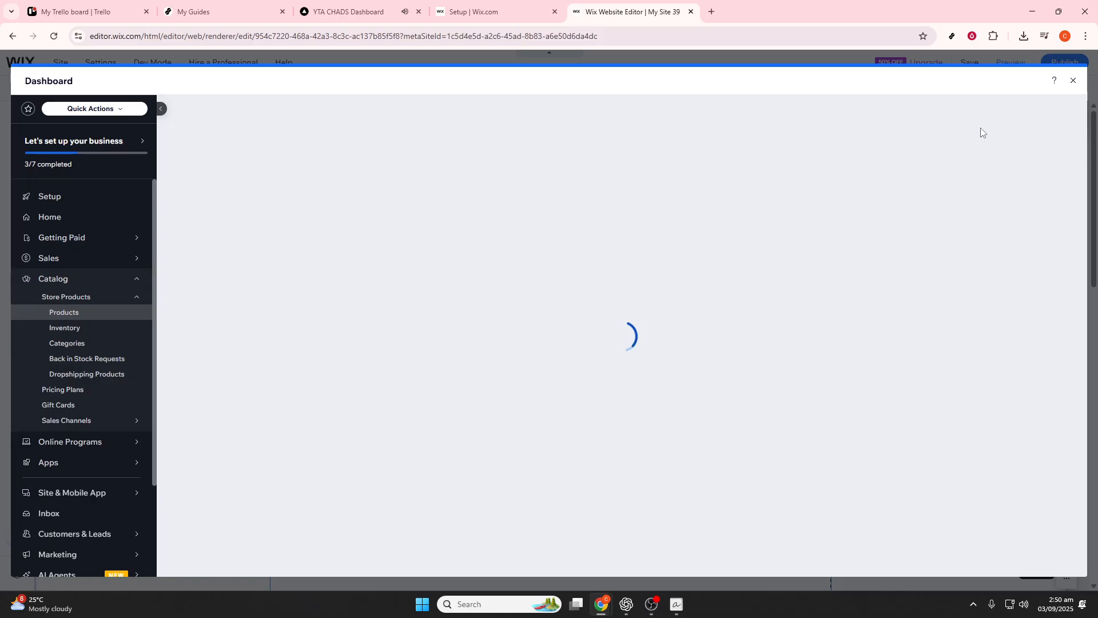
left_click(957, 132)
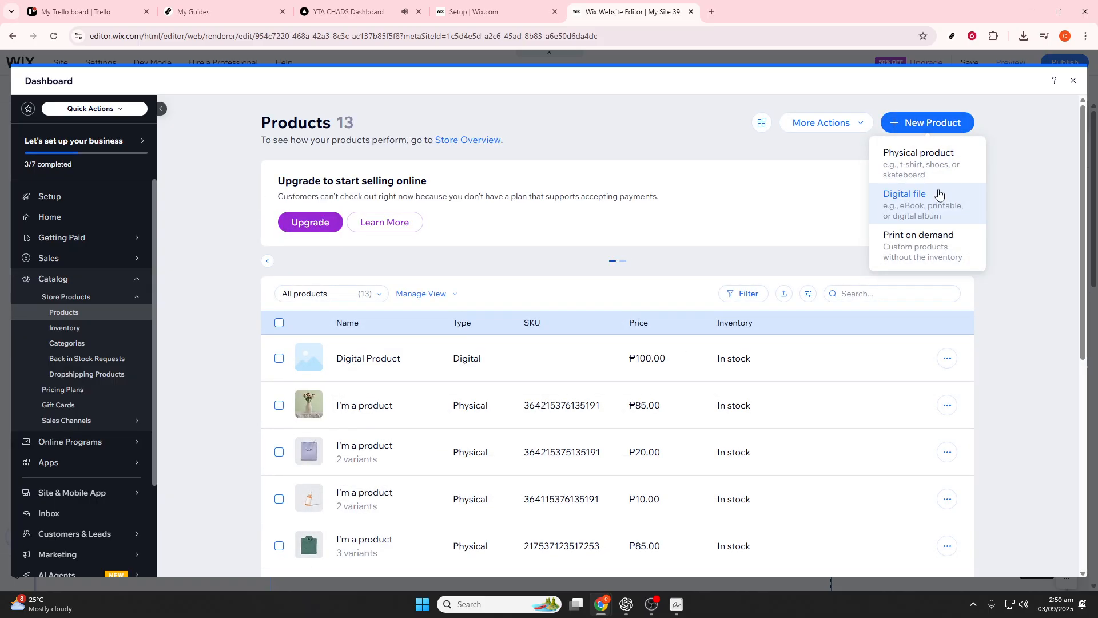
left_click(938, 194)
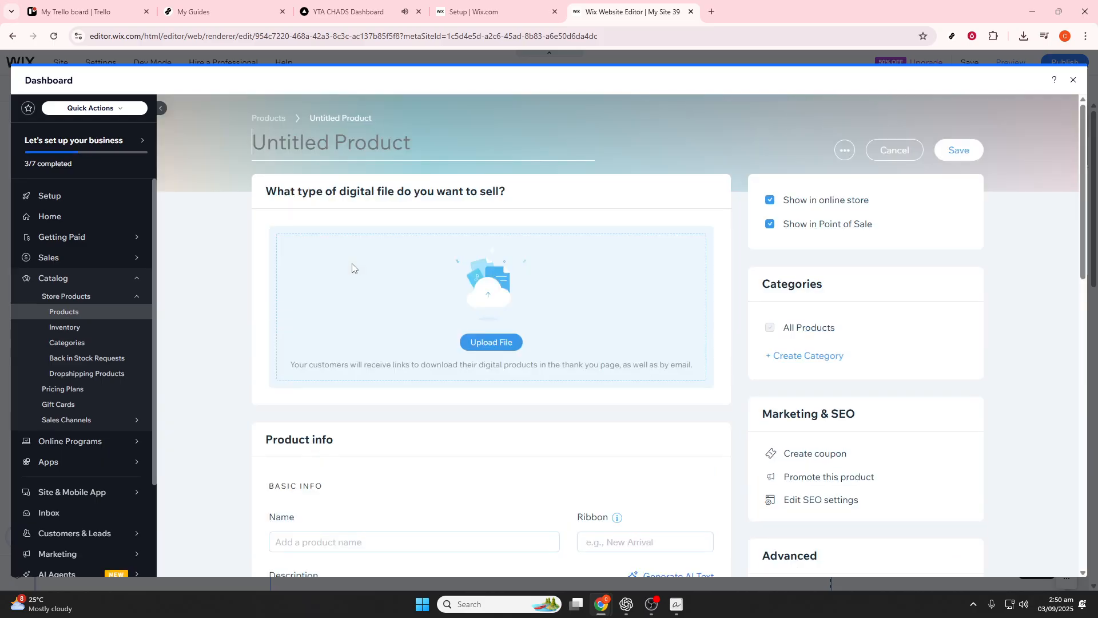
left_click(491, 342)
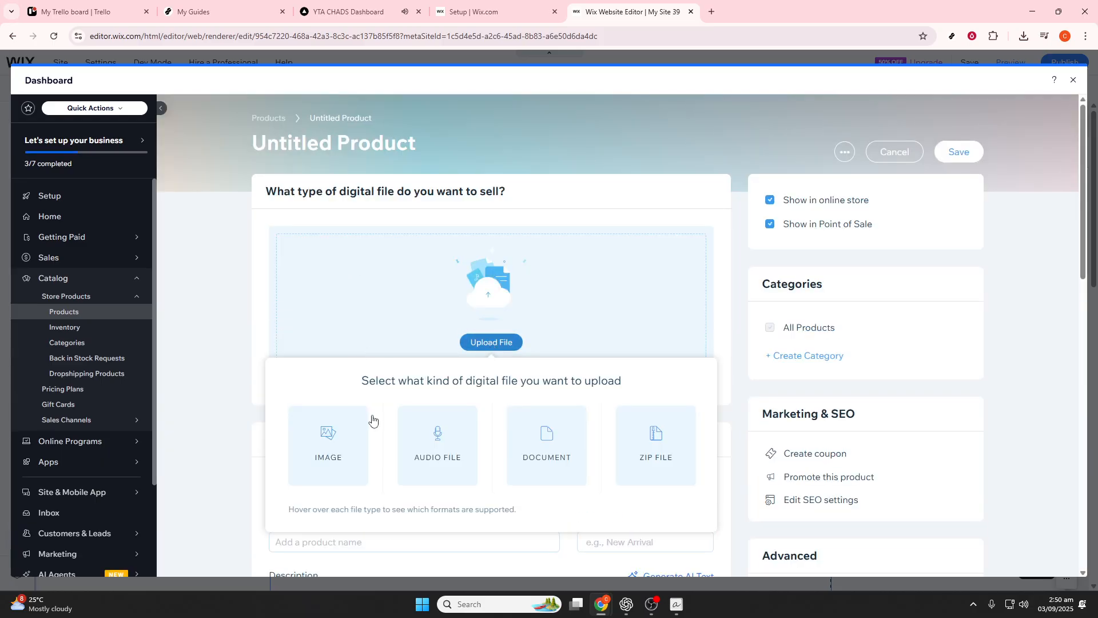
left_click(327, 451)
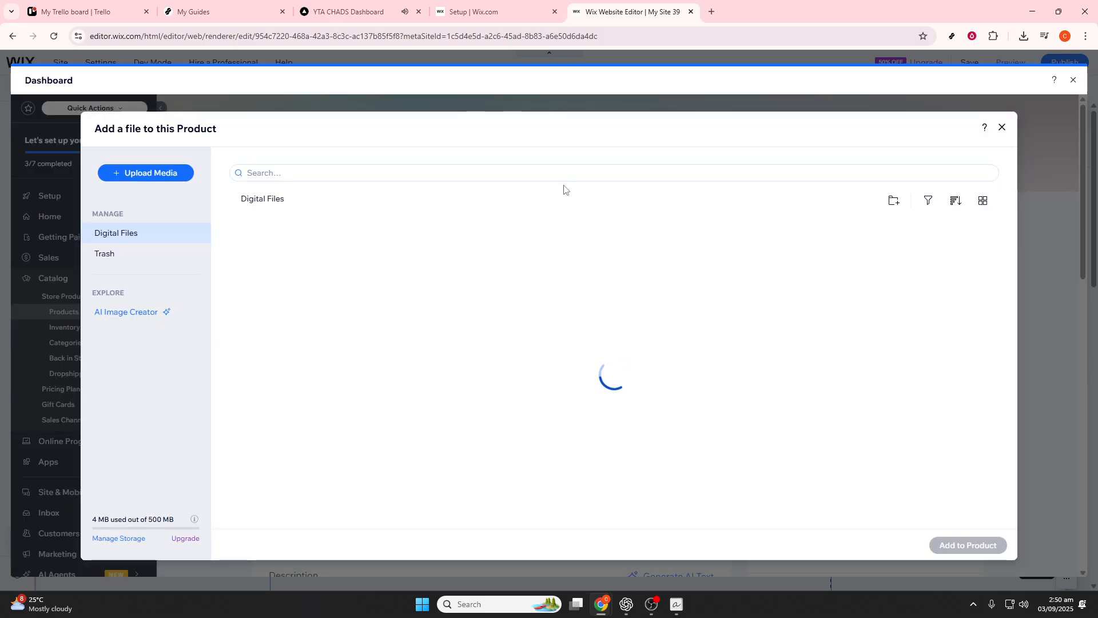
mouse_move(282, 274)
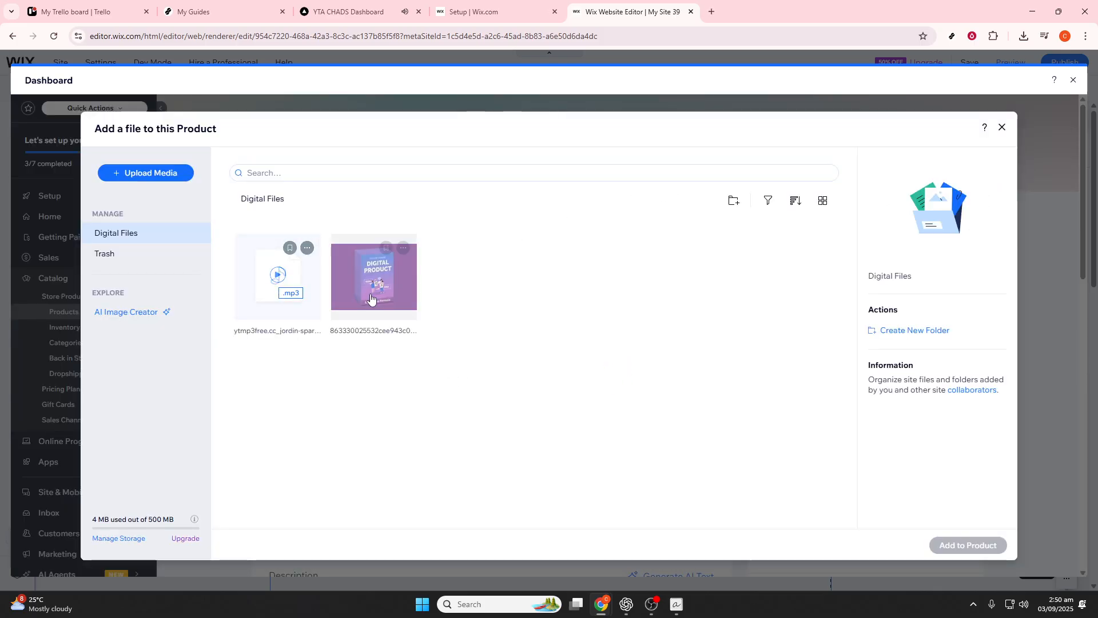
left_click(372, 299)
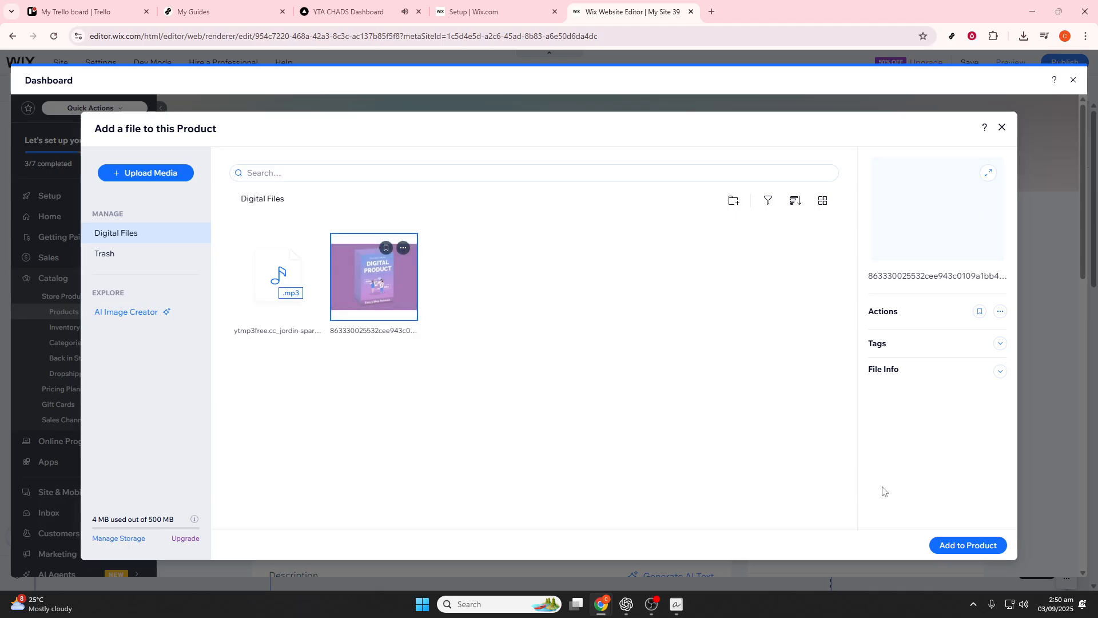
left_click(963, 544)
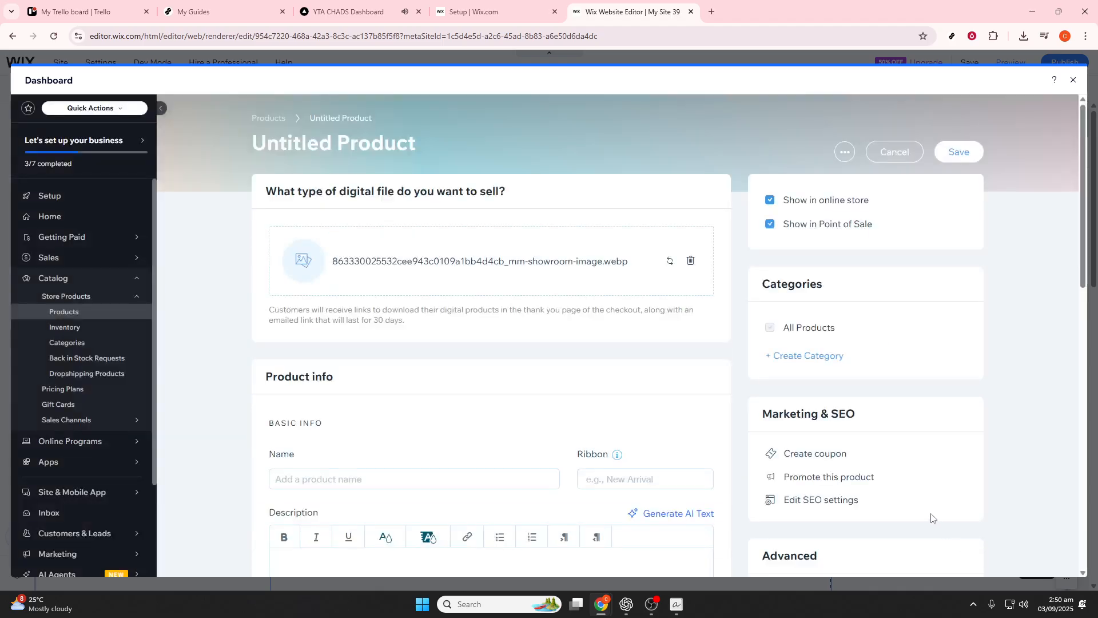
Examine the new product's basic info, media, pricing and inventory fields, and close the dashboard without saving
scroll(343, 381, "down", 3)
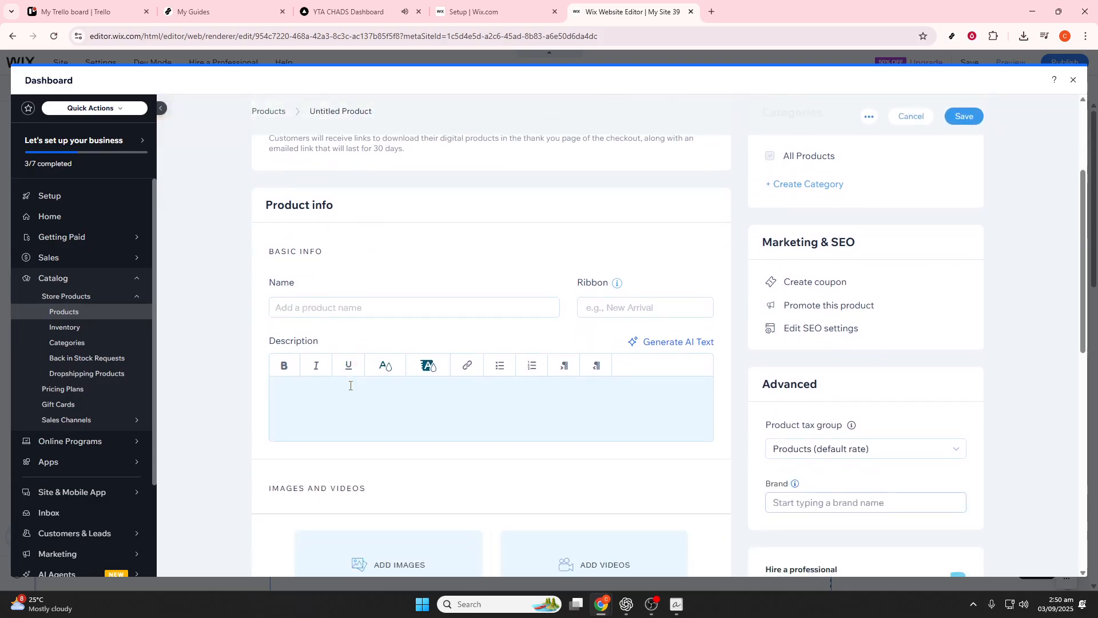
scroll(350, 386, "down", 3)
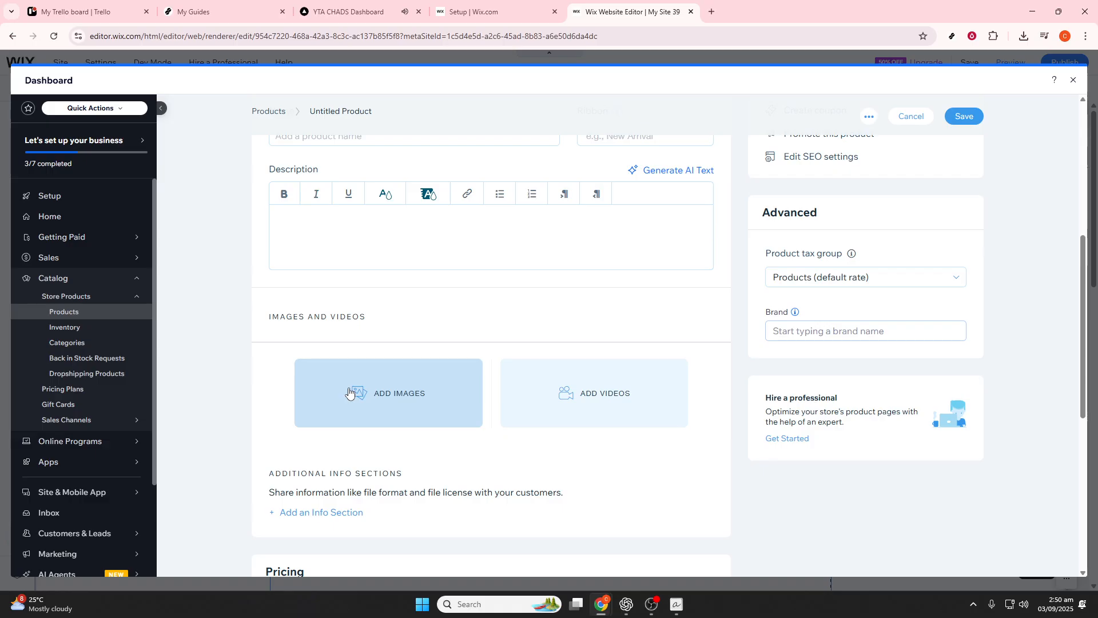
scroll(350, 391, "down", 2)
scroll(349, 392, "down", 2)
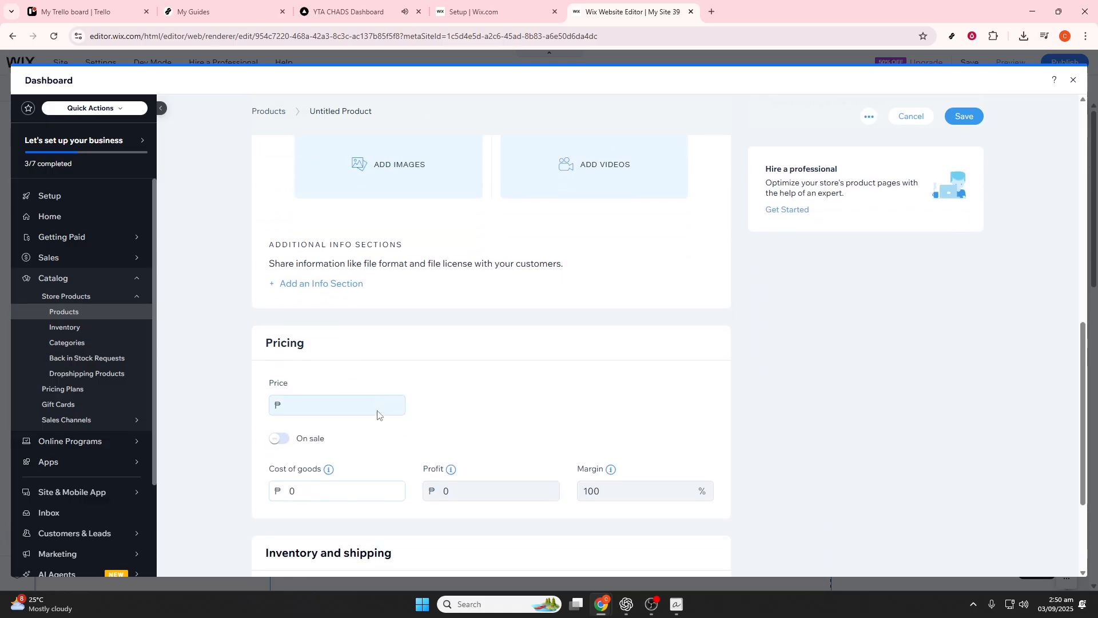
scroll(381, 413, "down", 2)
scroll(847, 217, "up", 2)
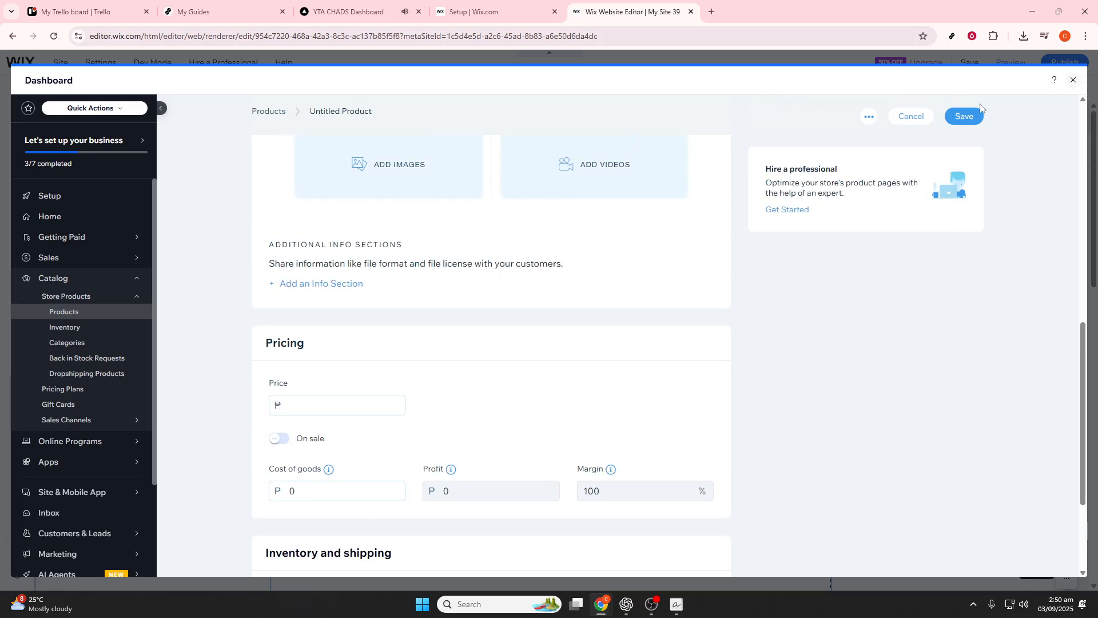
scroll(599, 328, "down", 3)
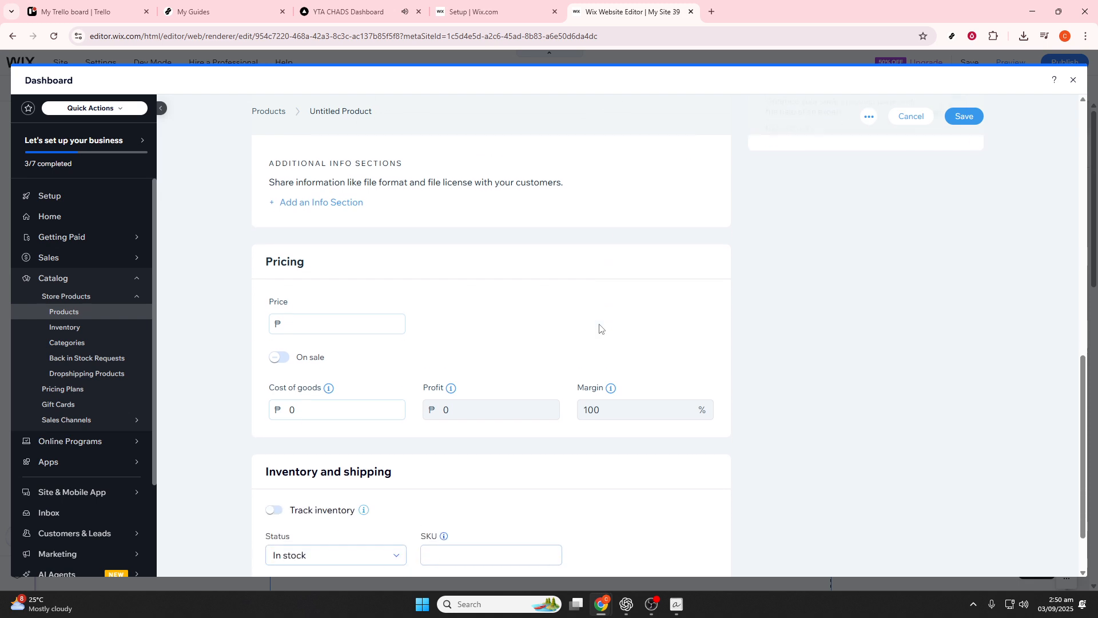
scroll(1018, 189, "up", 2)
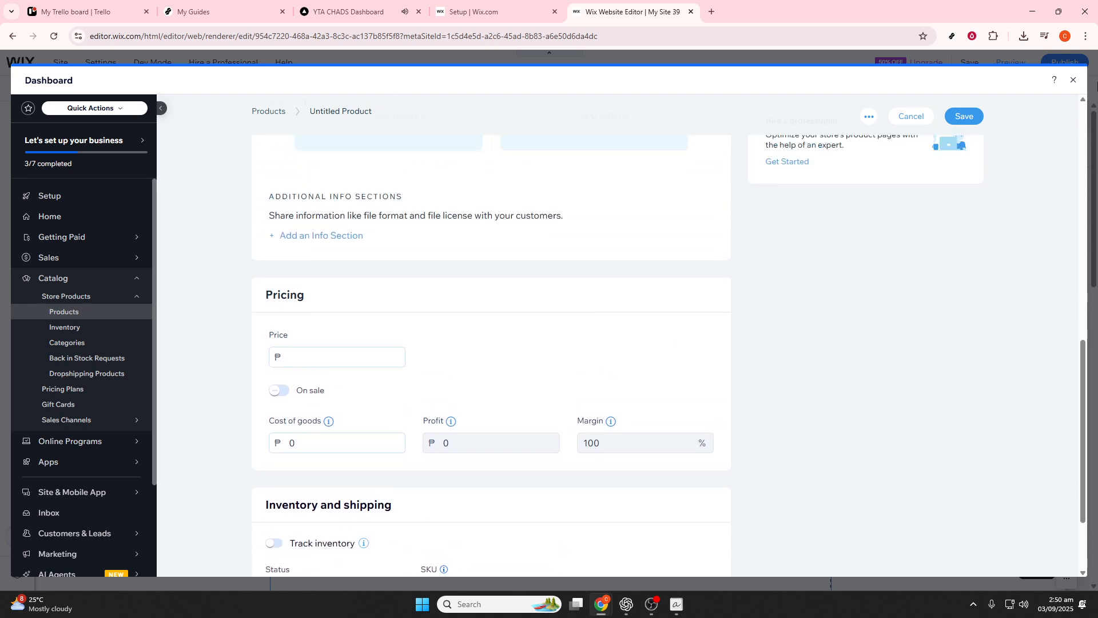
left_click(1071, 83)
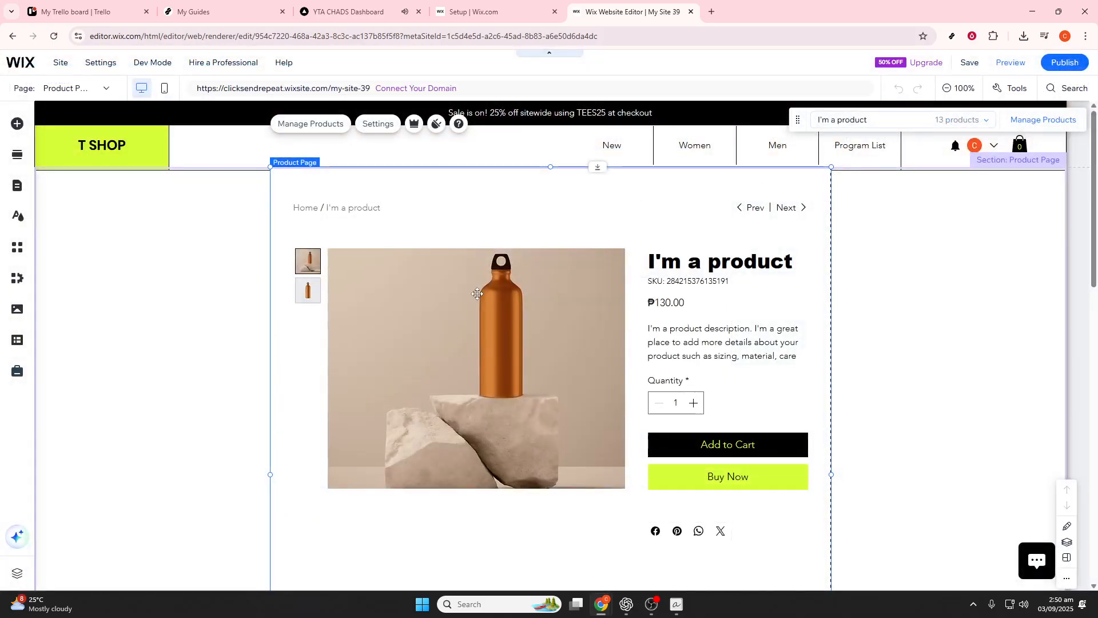
Examine the Product Page layout from the product details through the info sections and related products to the footer
scroll(478, 293, "down", 3)
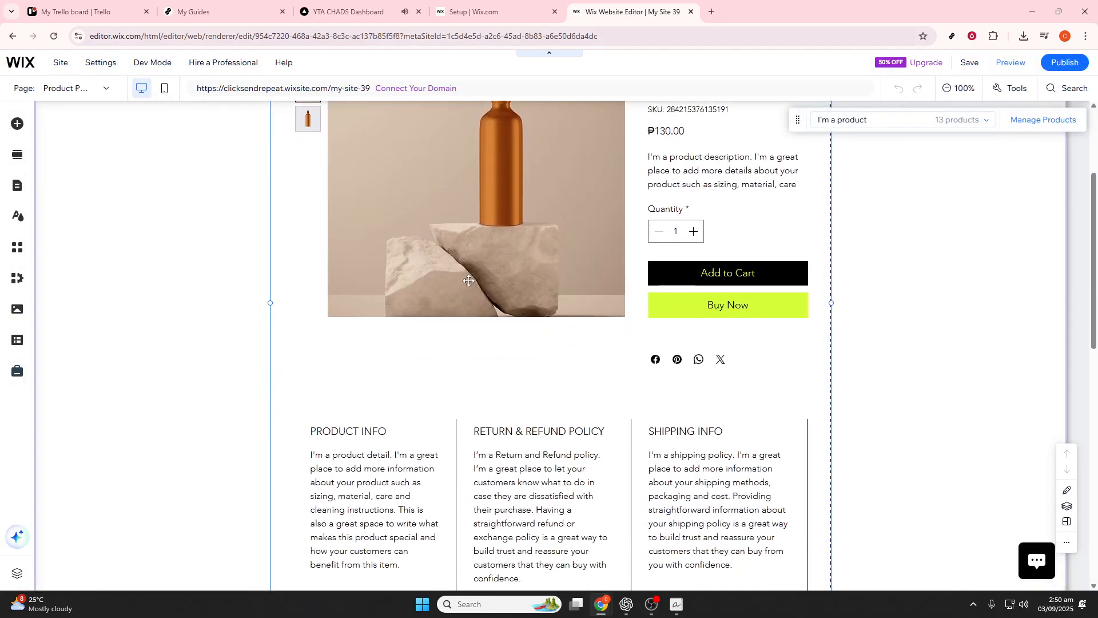
scroll(469, 280, "down", 1)
scroll(469, 280, "up", 3)
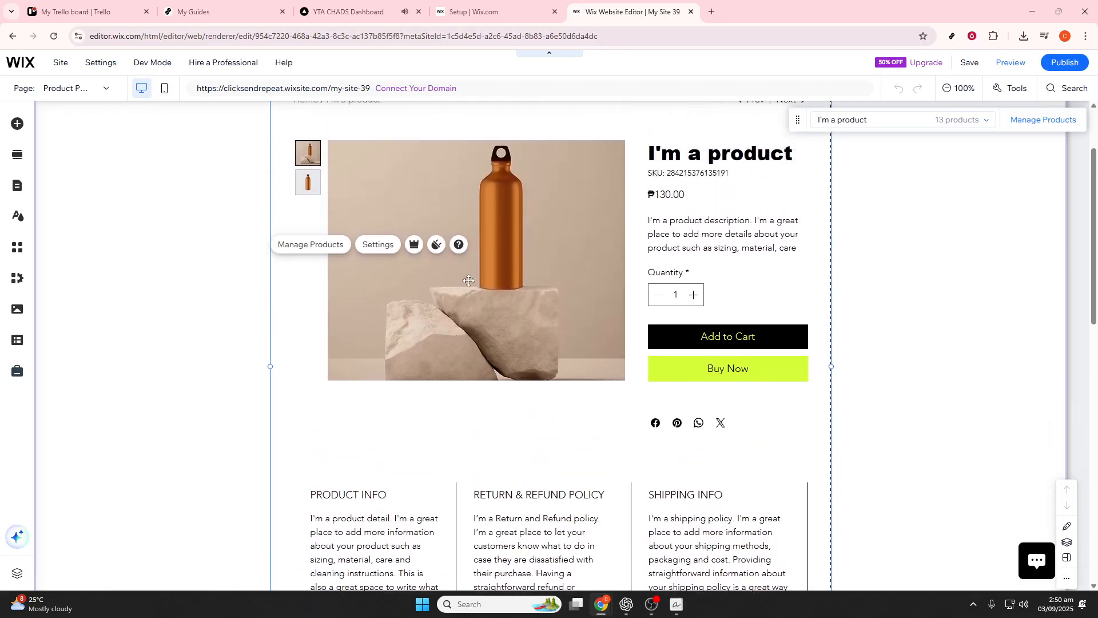
scroll(469, 279, "up", 1)
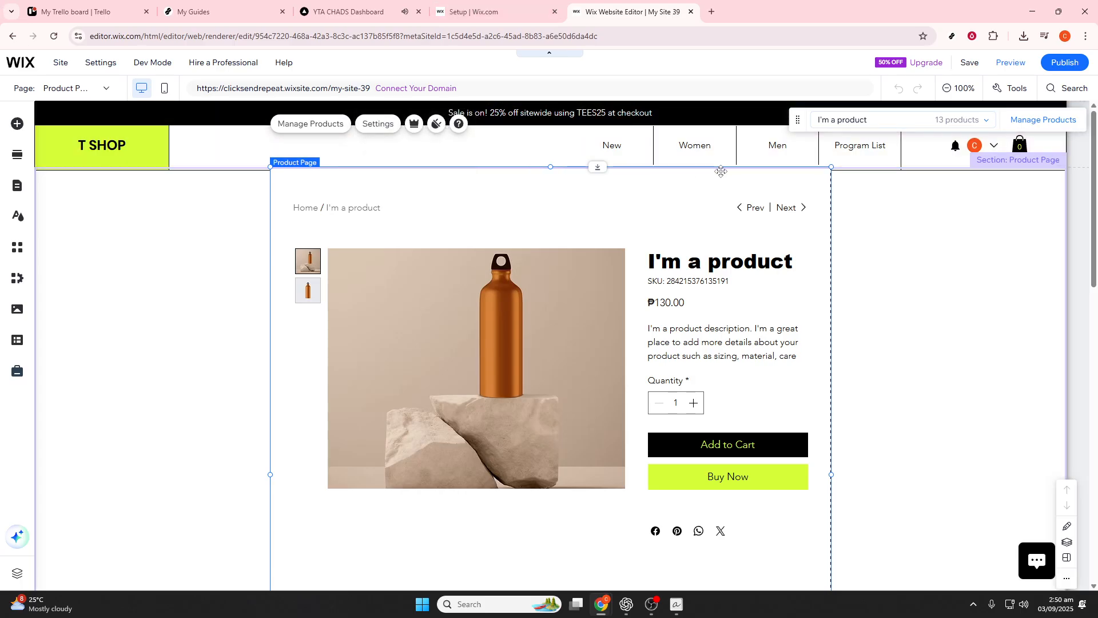
left_click(672, 206)
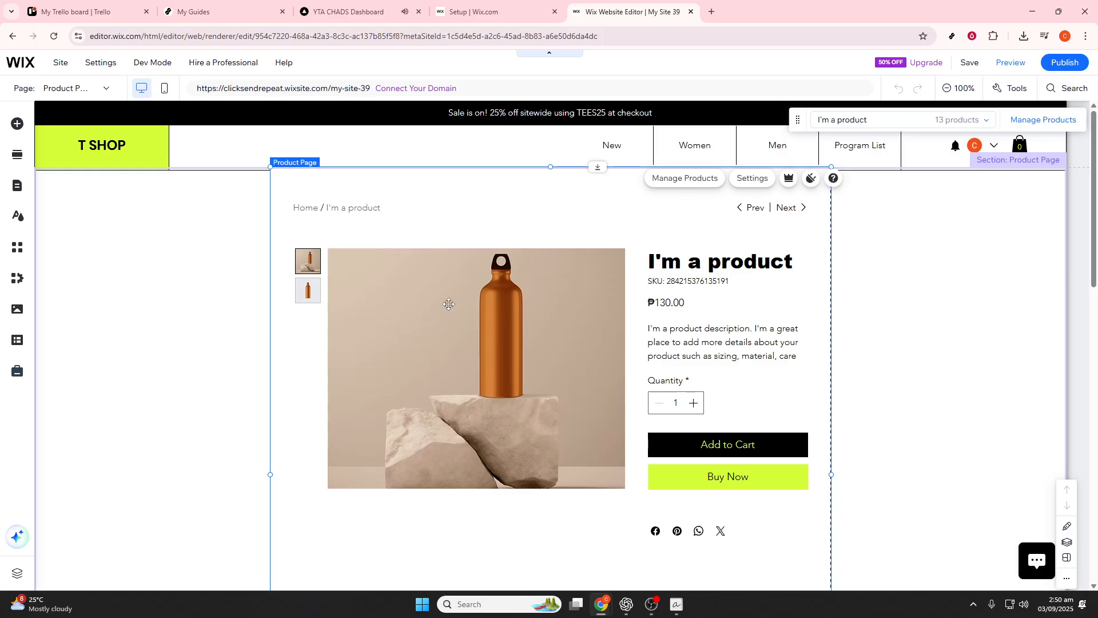
scroll(503, 337, "down", 4)
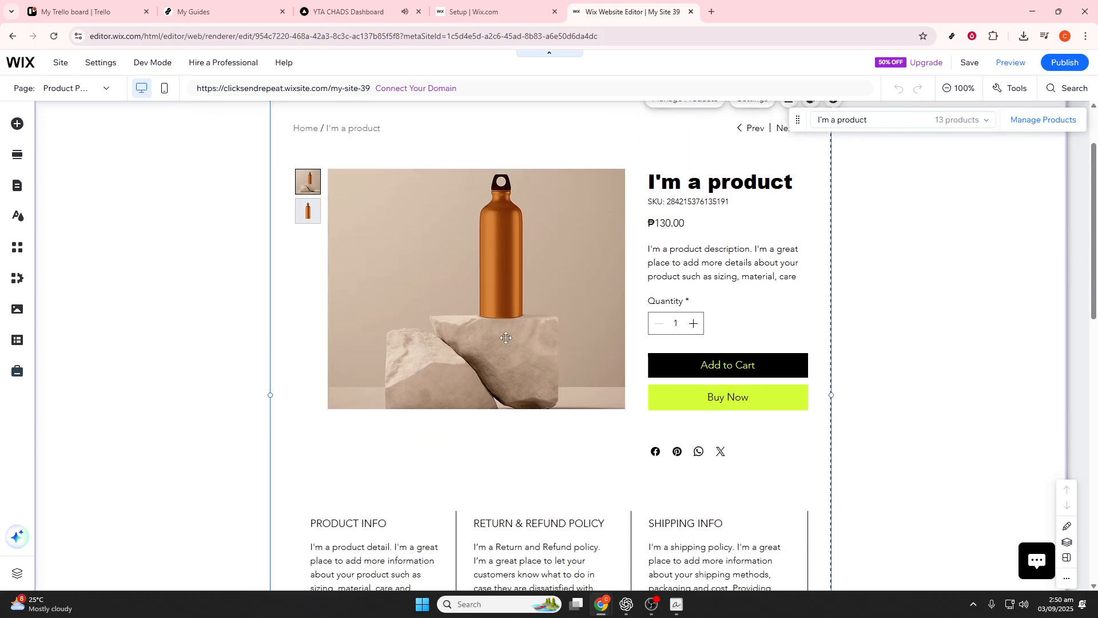
scroll(492, 338, "down", 8)
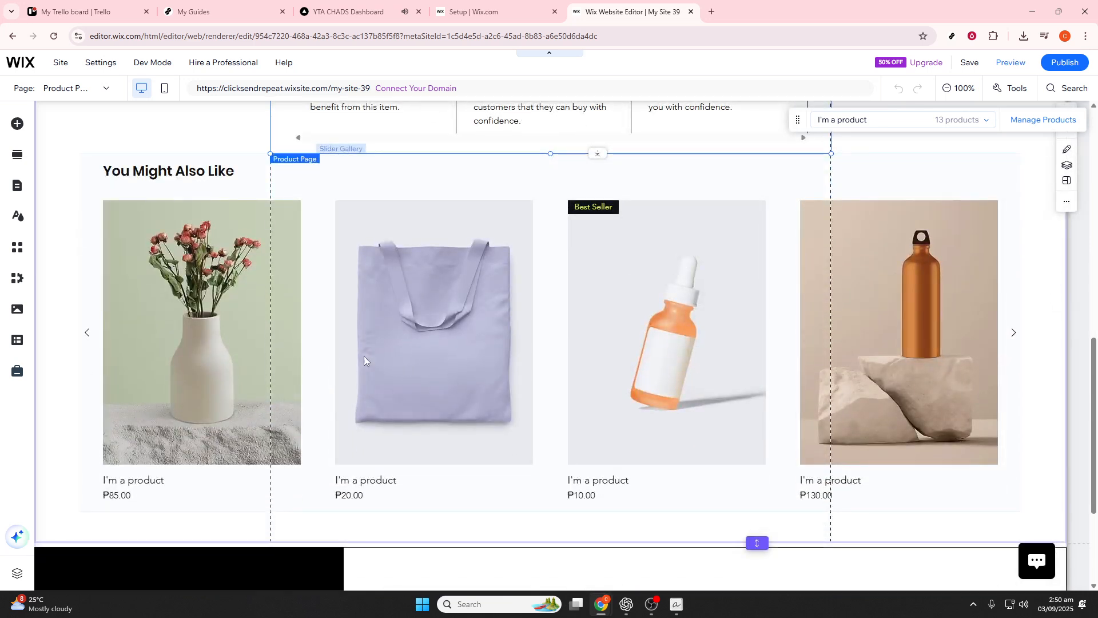
scroll(283, 371, "down", 1)
scroll(283, 375, "down", 3)
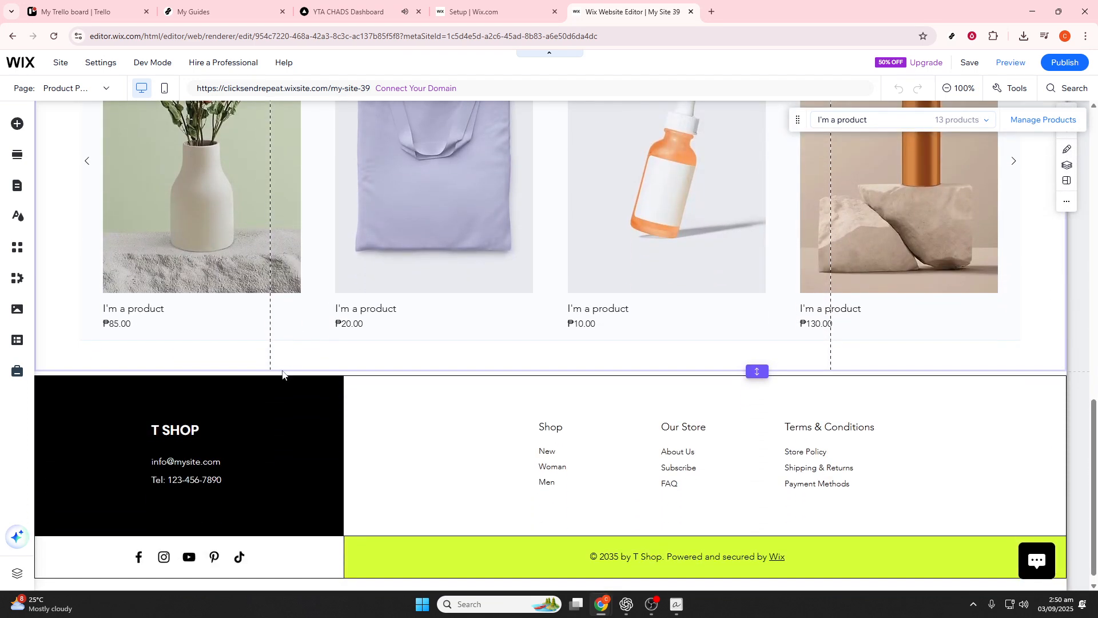
scroll(320, 366, "up", 4)
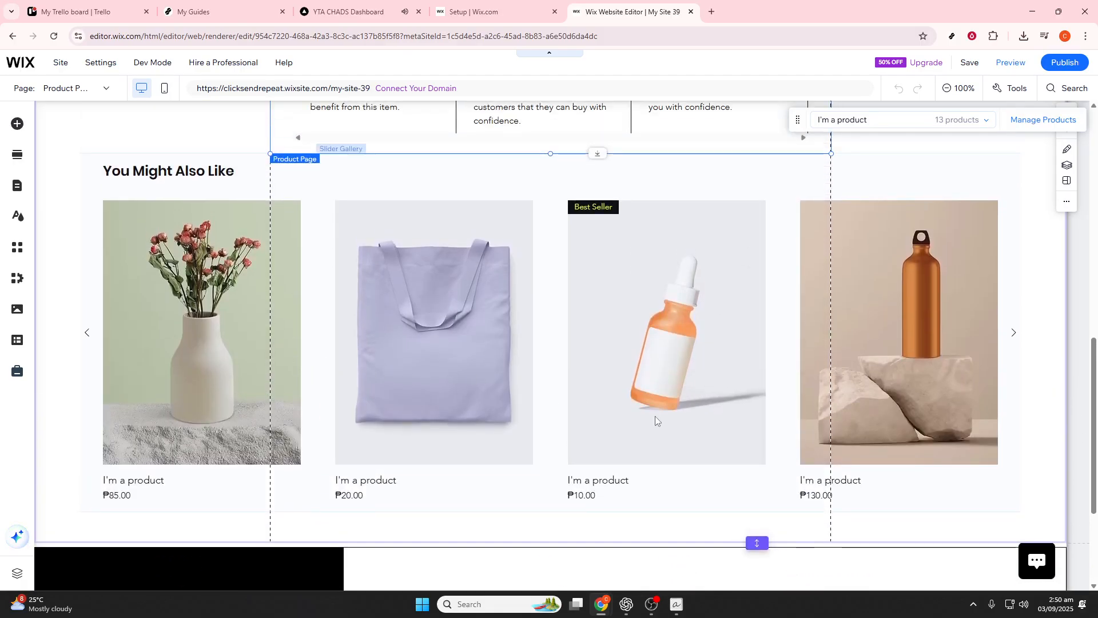
scroll(610, 403, "up", 3)
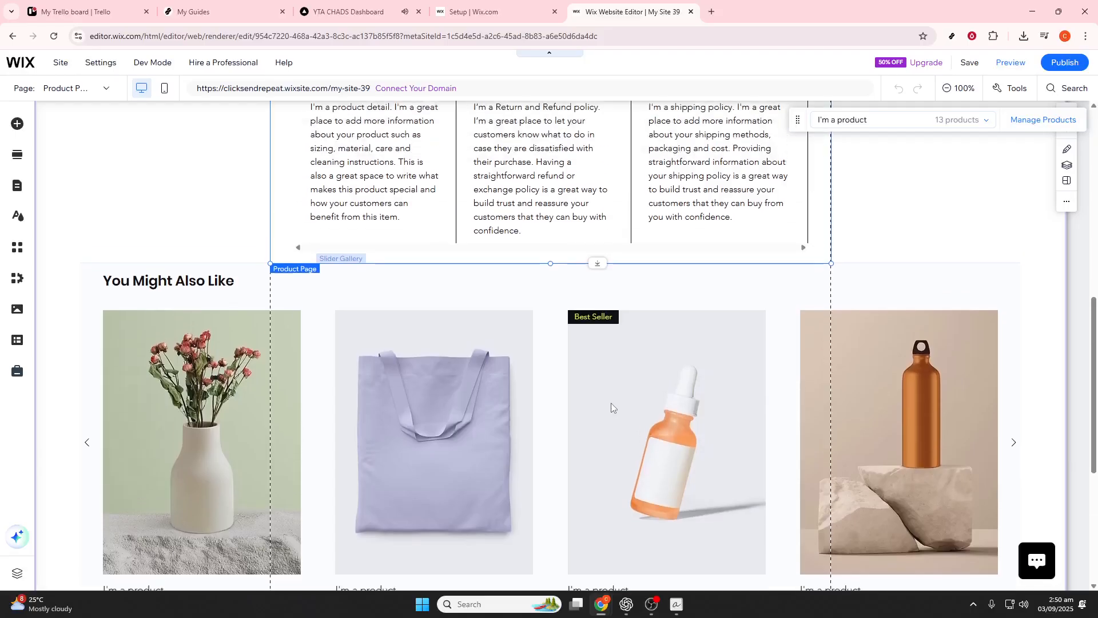
scroll(611, 402, "up", 5)
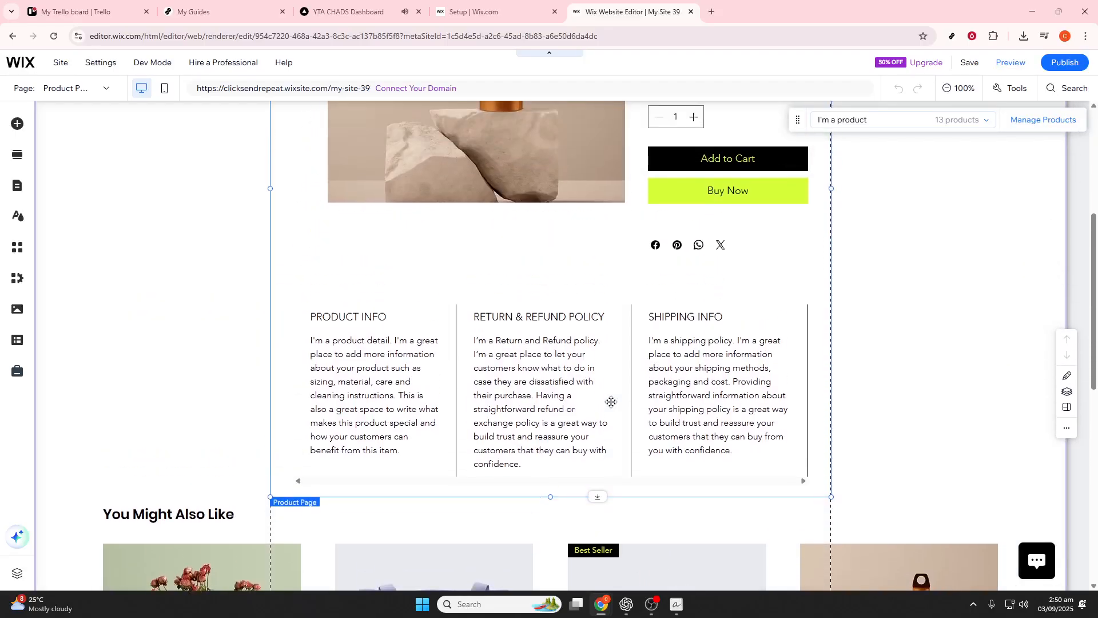
scroll(611, 402, "up", 3)
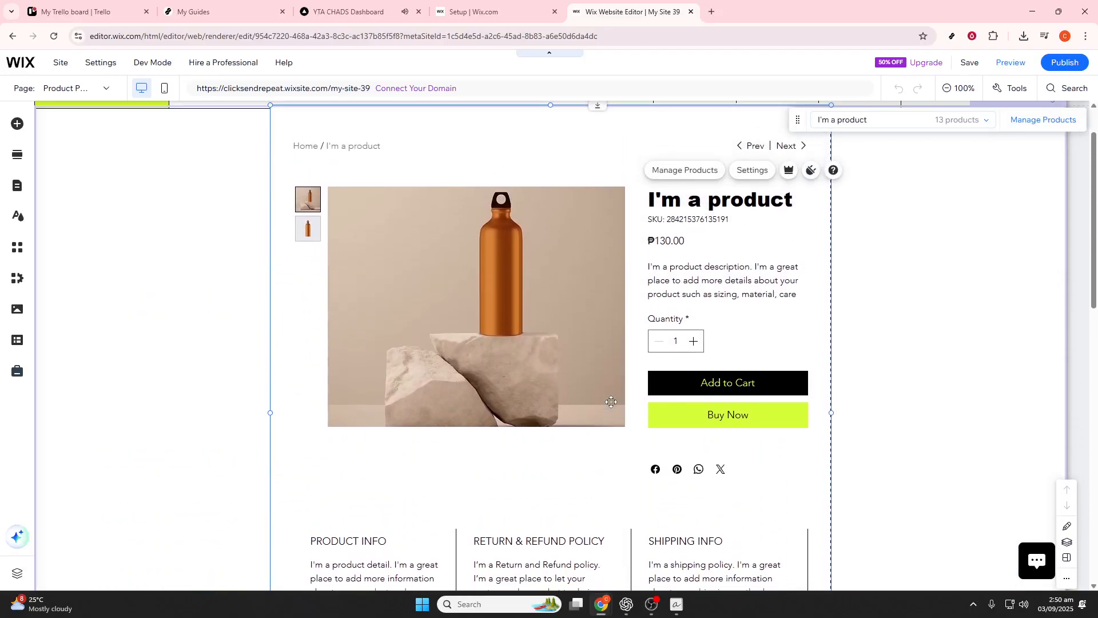
scroll(611, 402, "up", 1)
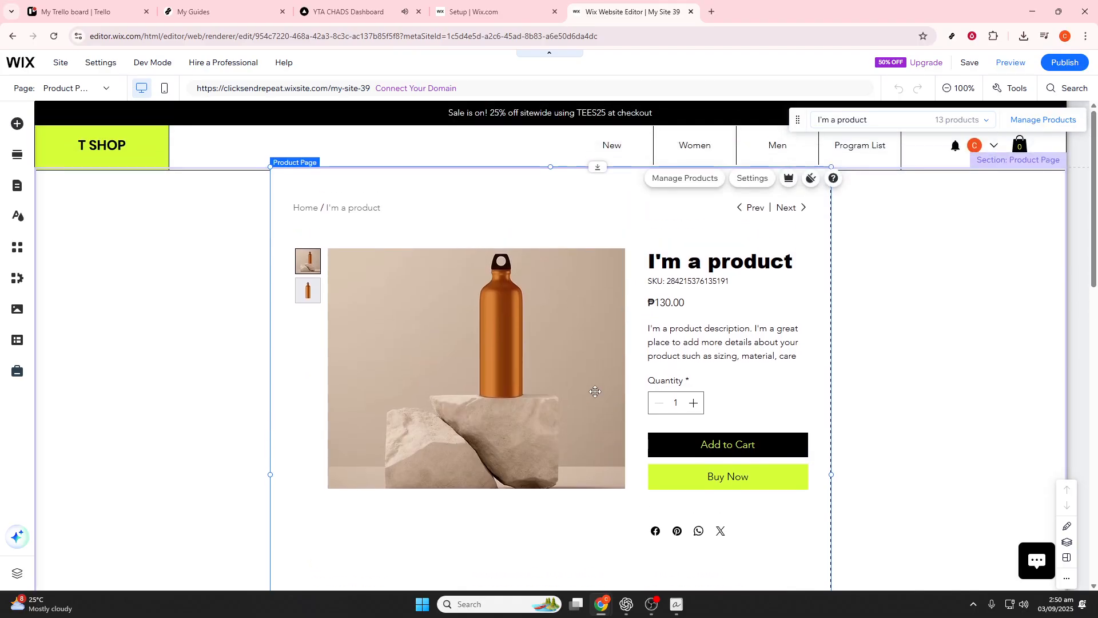
left_click(543, 240)
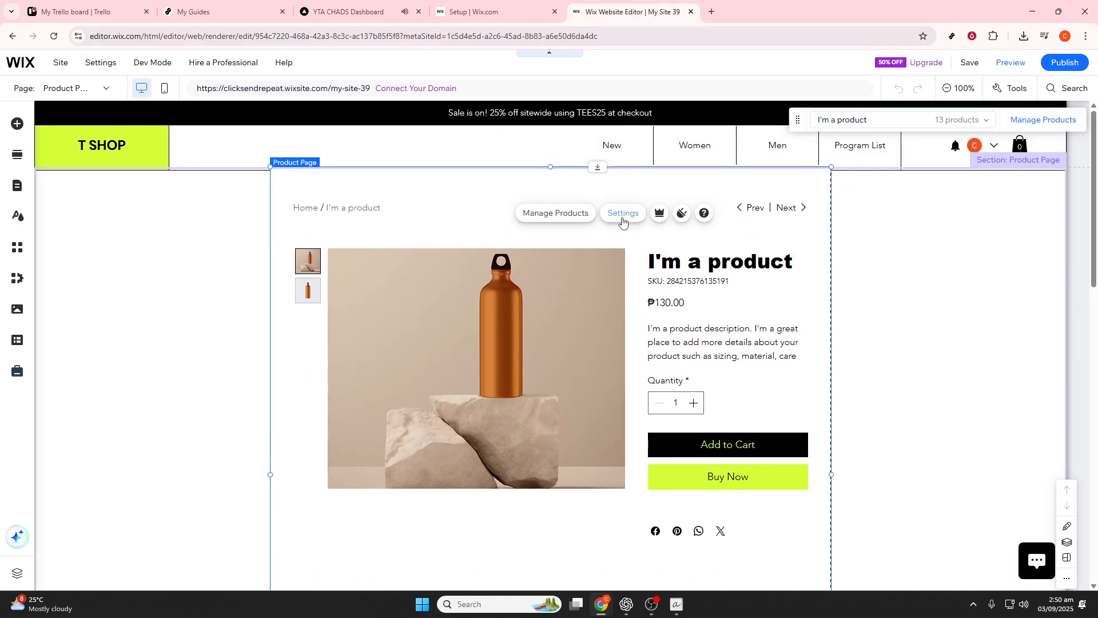
Preview the site and publish it, dismissing the publishing confirmation
left_click(1014, 68)
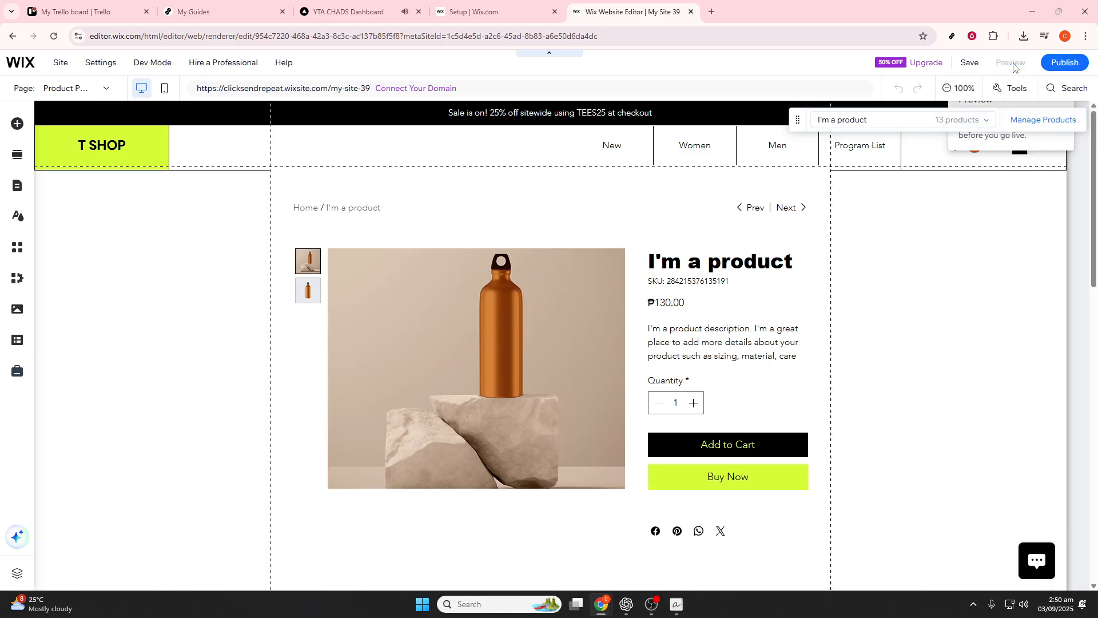
mouse_move(1057, 68)
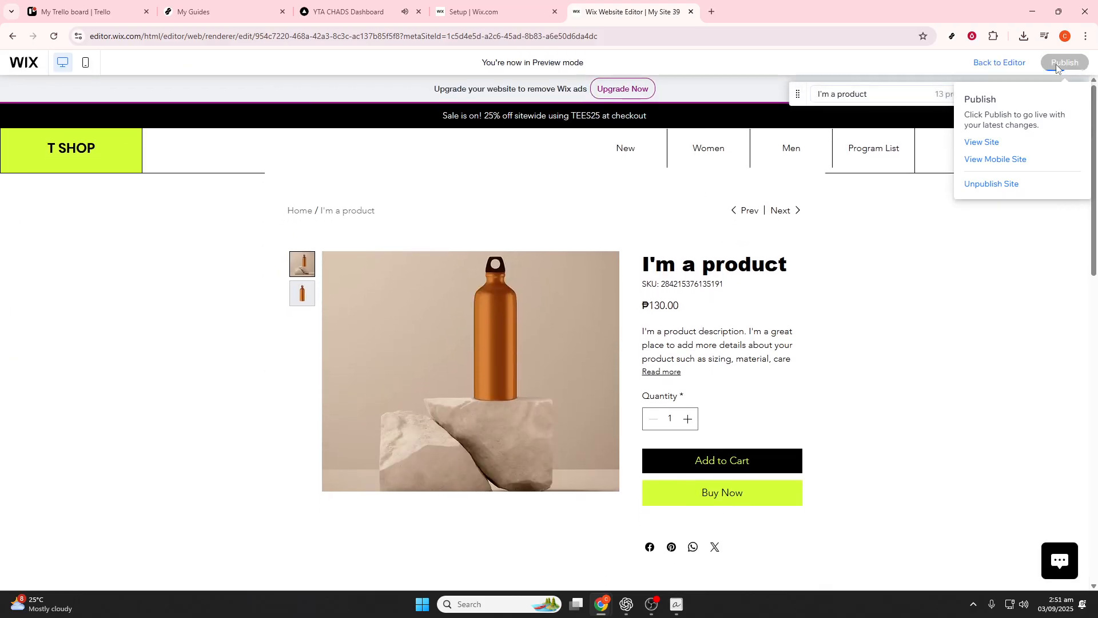
left_click(1056, 64)
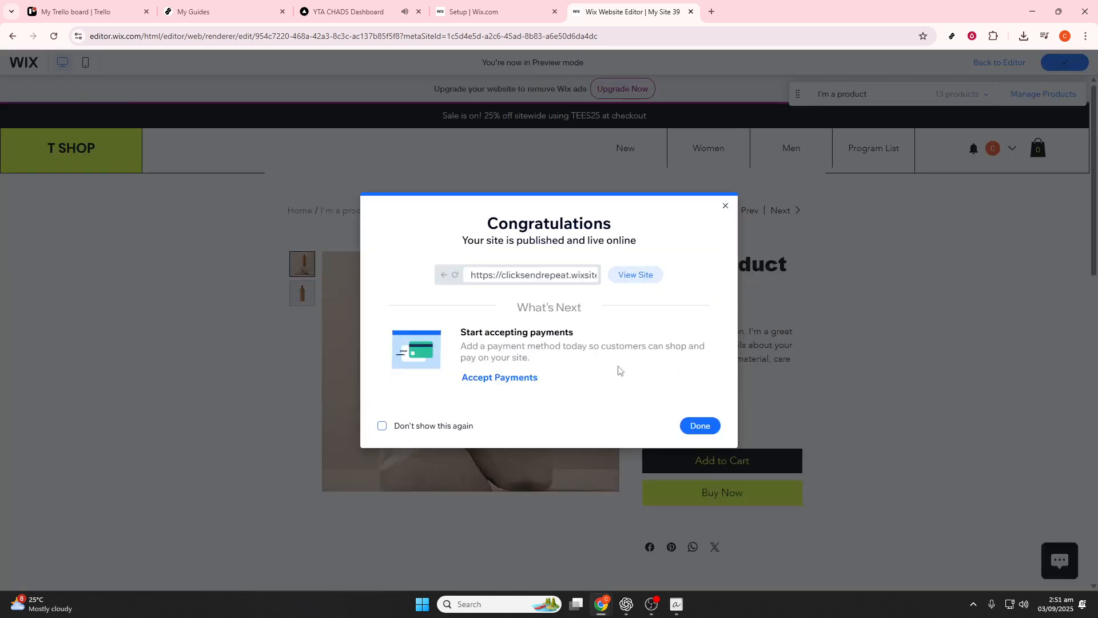
left_click(705, 426)
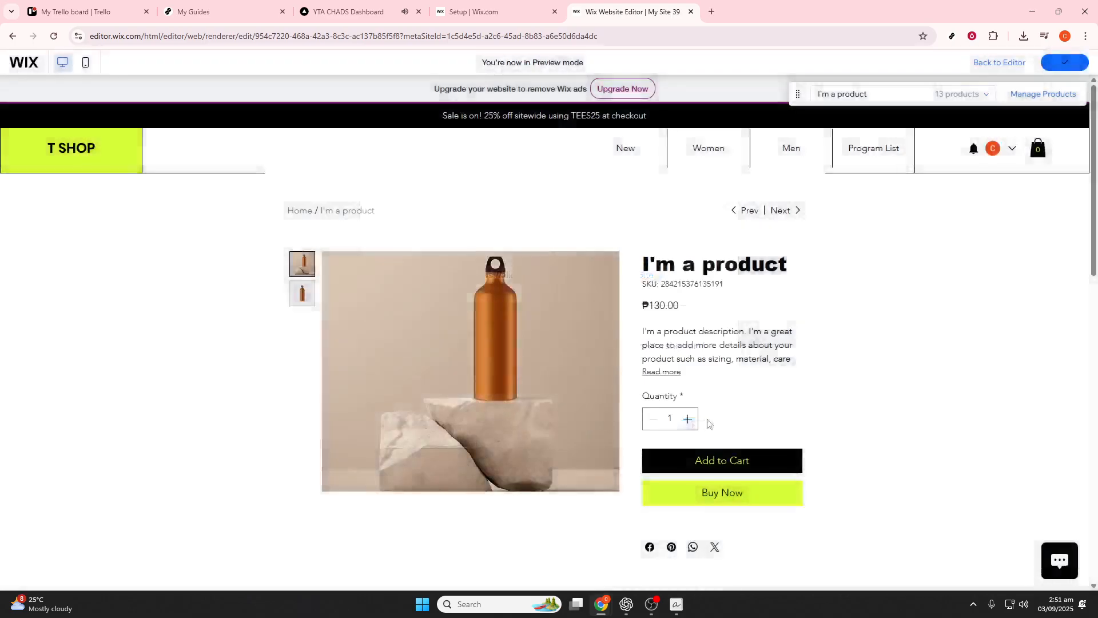